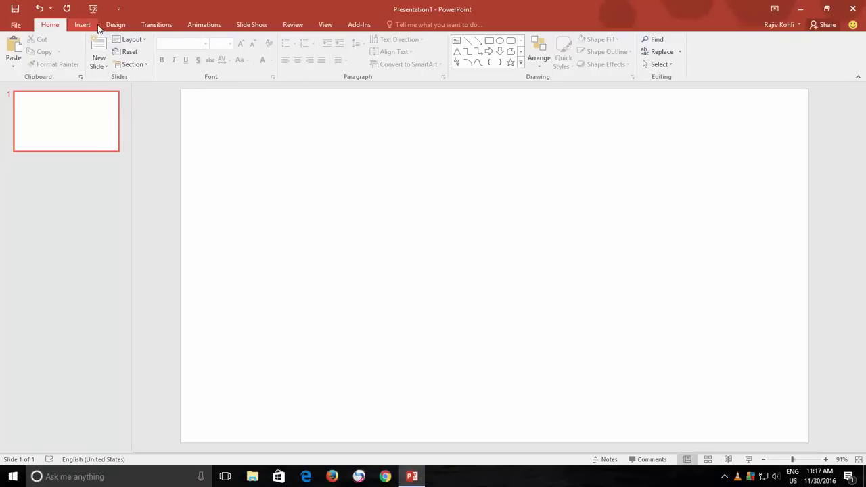
Insert OCEAN as WordArt in the first WordArt style
{"action": "left_click", "coordinate": [82, 25]}
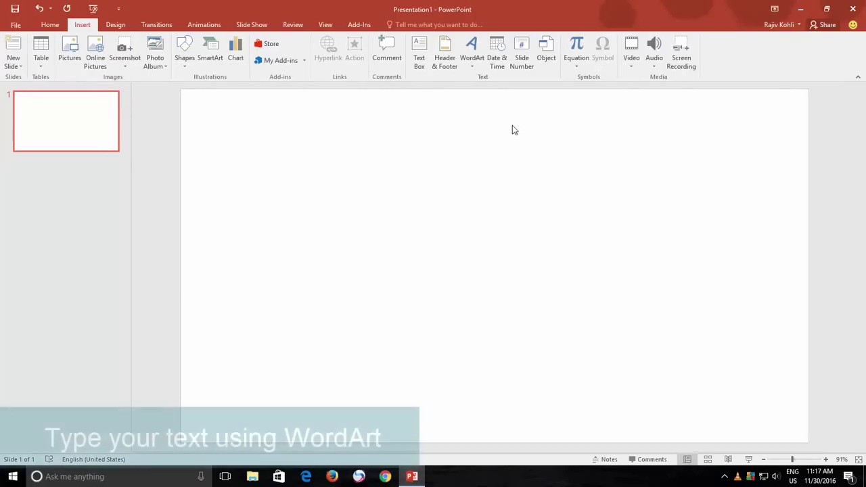
{"action": "left_click", "coordinate": [472, 51]}
{"action": "left_click", "coordinate": [467, 88]}
{"action": "type", "text": "O"}
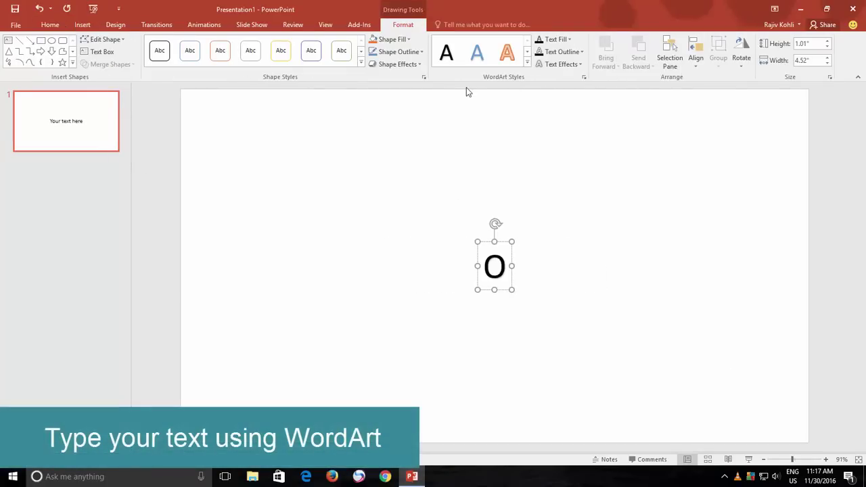
{"action": "type", "text": "CEAN"}
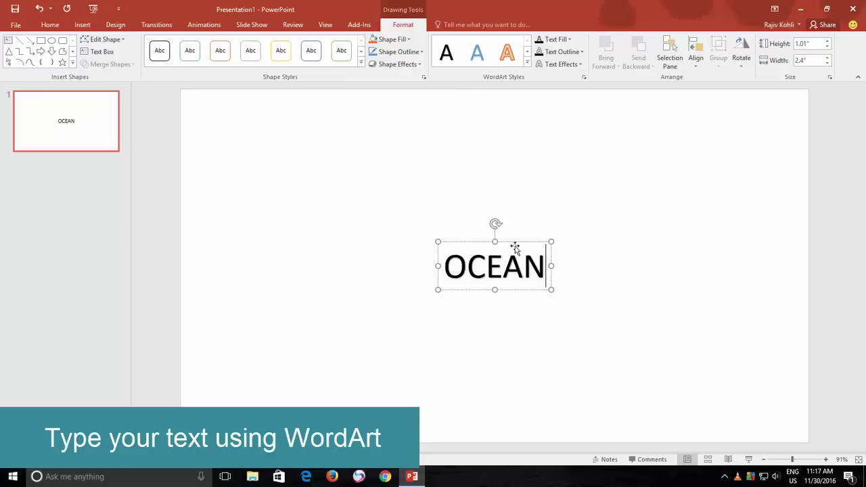
Set the OCEAN text to Impact font at size 250
{"action": "left_click", "coordinate": [516, 244]}
{"action": "left_click", "coordinate": [50, 24]}
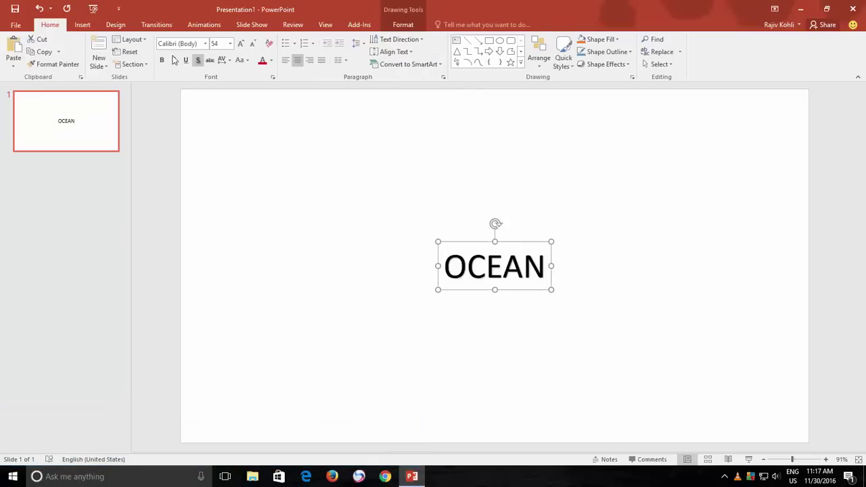
{"action": "type", "text": "250"}
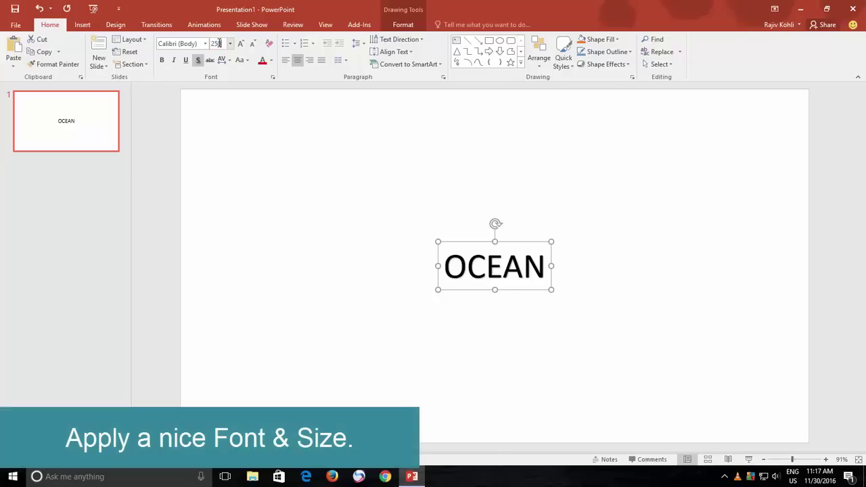
{"action": "key", "text": "Return"}
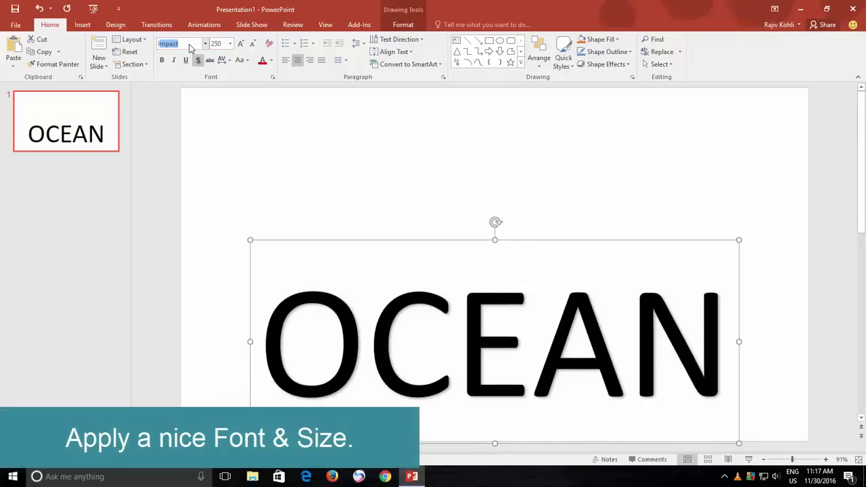
{"action": "key", "text": "Return"}
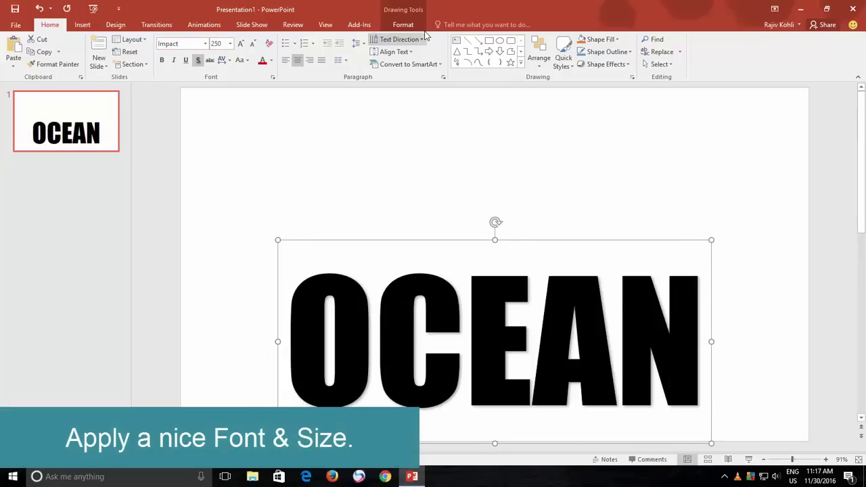
Align OCEAN to the slide's horizontal centre and vertical middle
{"action": "left_click", "coordinate": [404, 25]}
{"action": "left_click", "coordinate": [696, 59]}
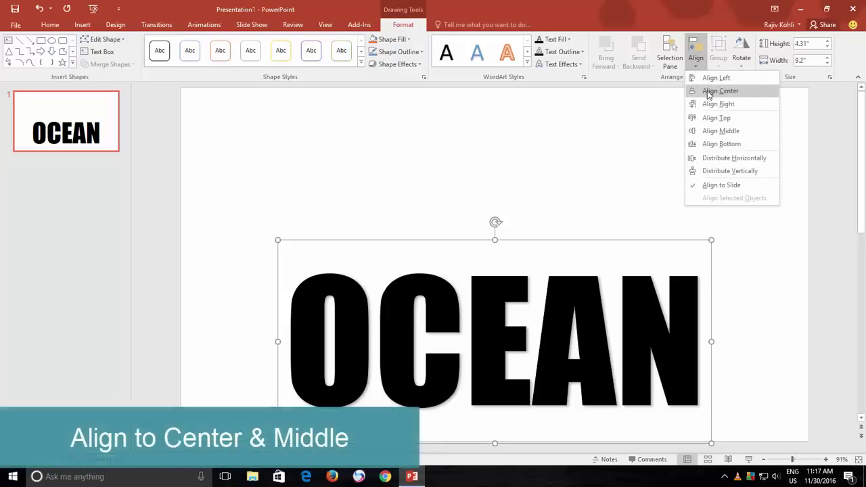
{"action": "left_click", "coordinate": [695, 60]}
{"action": "left_click", "coordinate": [696, 60]}
{"action": "left_click", "coordinate": [717, 130]}
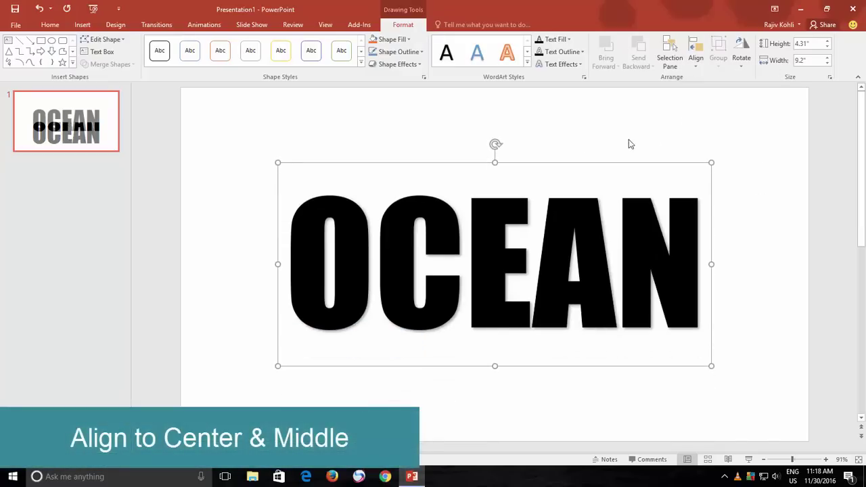
{"action": "left_click", "coordinate": [364, 131]}
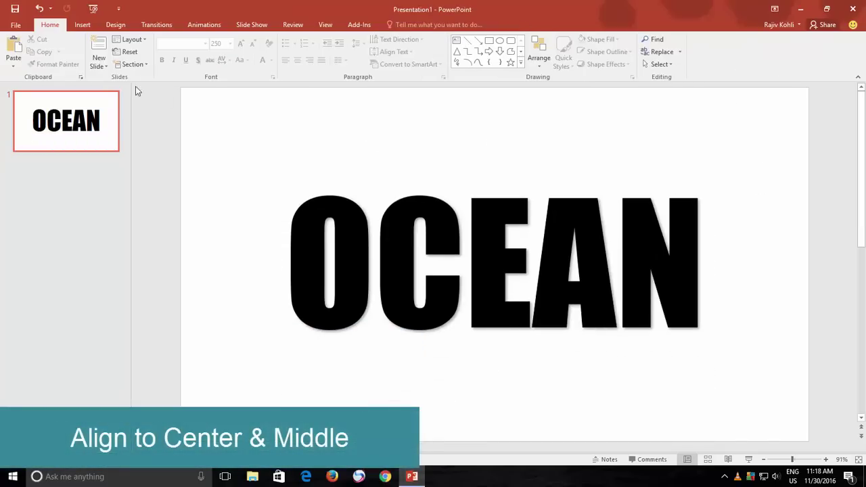
Draw a rectangle covering the whole slide
{"action": "left_click", "coordinate": [82, 24]}
{"action": "left_click", "coordinate": [184, 50]}
{"action": "left_click", "coordinate": [201, 88]}
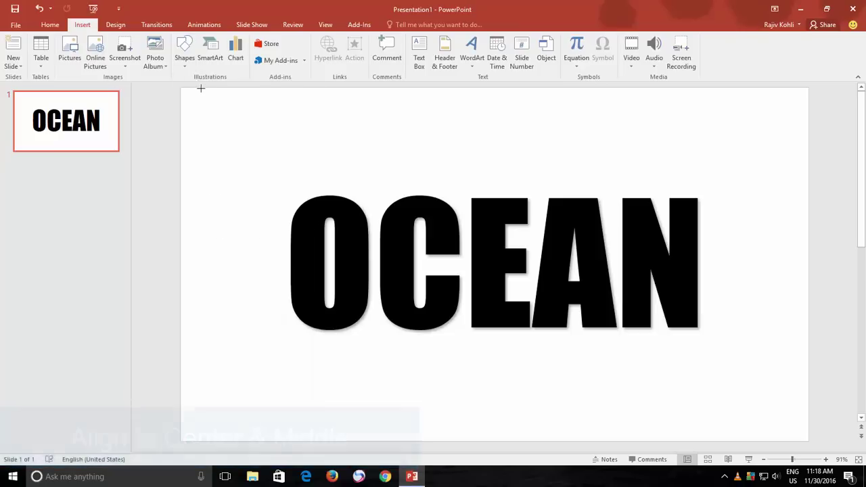
{"action": "left_click_drag", "start_coordinate": [181, 87], "coordinate": [809, 441]}
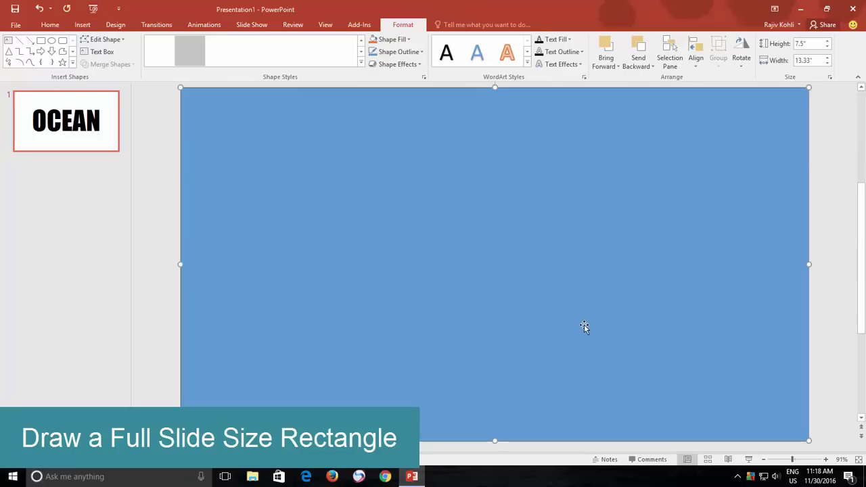
Send the rectangle behind OCEAN and Combine them so the letters are cut out
{"action": "left_click", "coordinate": [638, 51]}
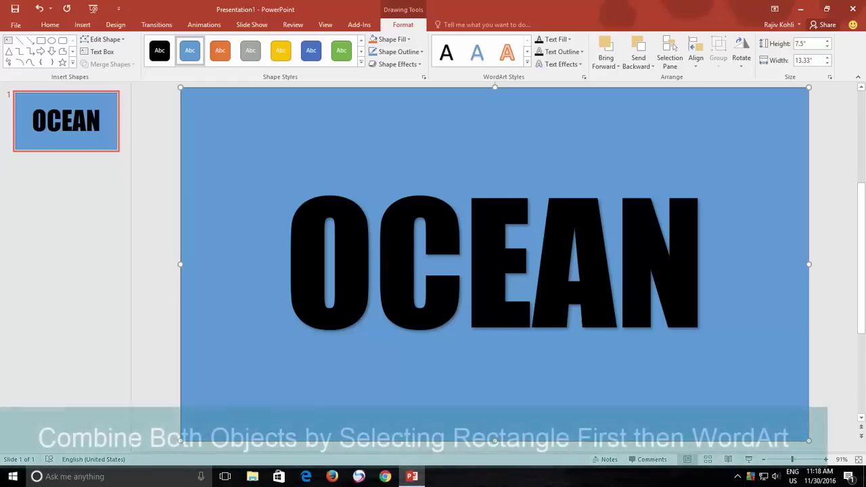
{"action": "left_click", "coordinate": [393, 207], "text": "shift"}
{"action": "left_click", "coordinate": [109, 65]}
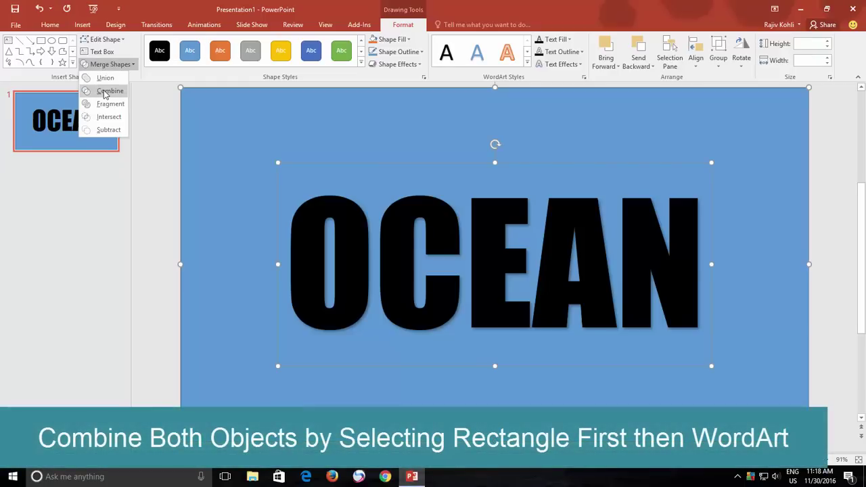
{"action": "left_click", "coordinate": [105, 95]}
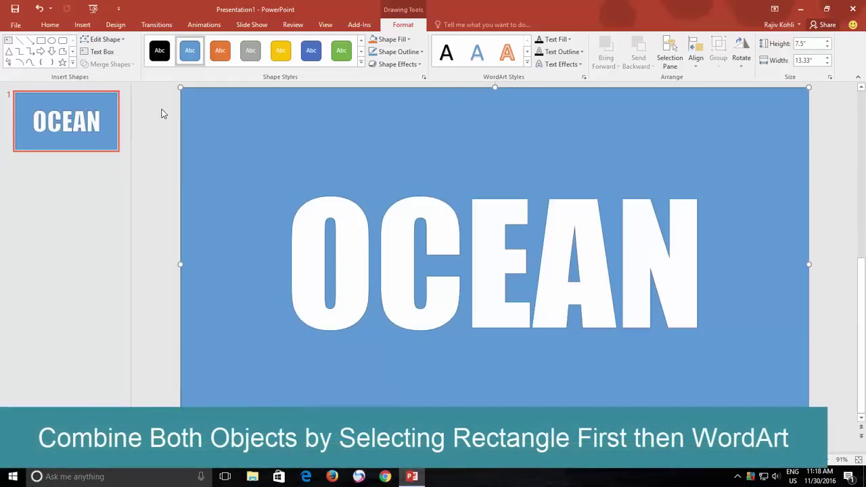
{"action": "left_click", "coordinate": [160, 110]}
{"action": "left_click", "coordinate": [83, 25]}
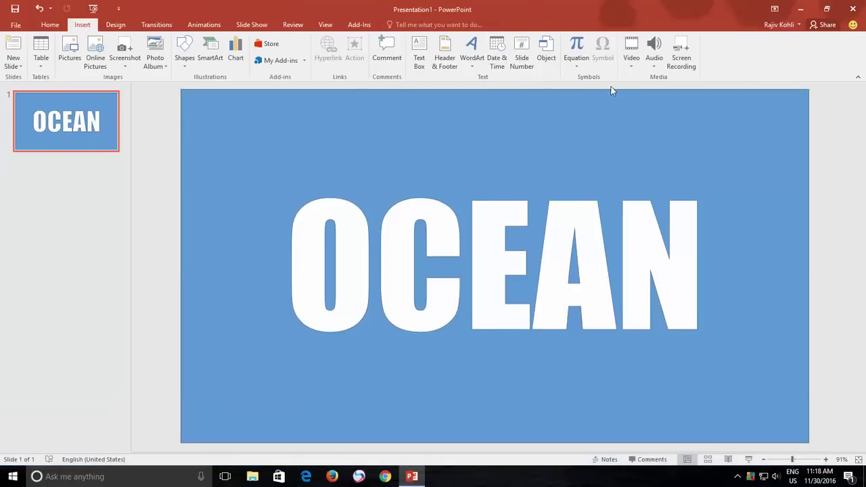
Insert the ocean video from a file on the computer
{"action": "left_click", "coordinate": [632, 68]}
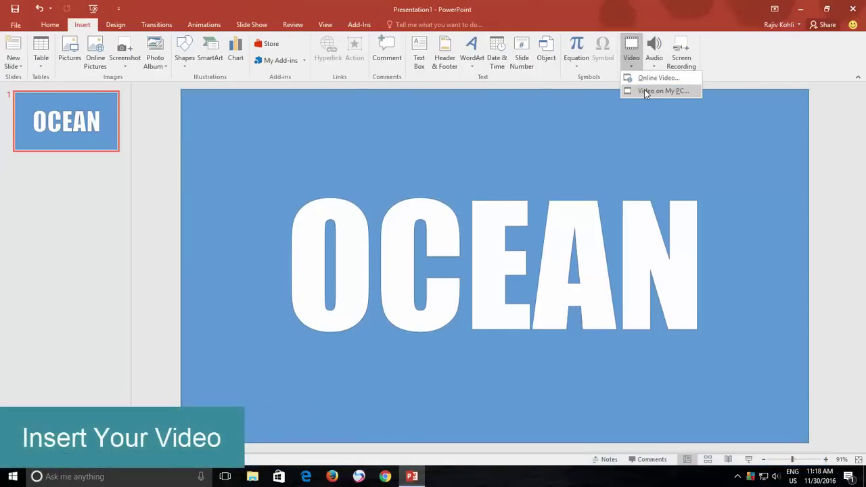
{"action": "left_click", "coordinate": [650, 90]}
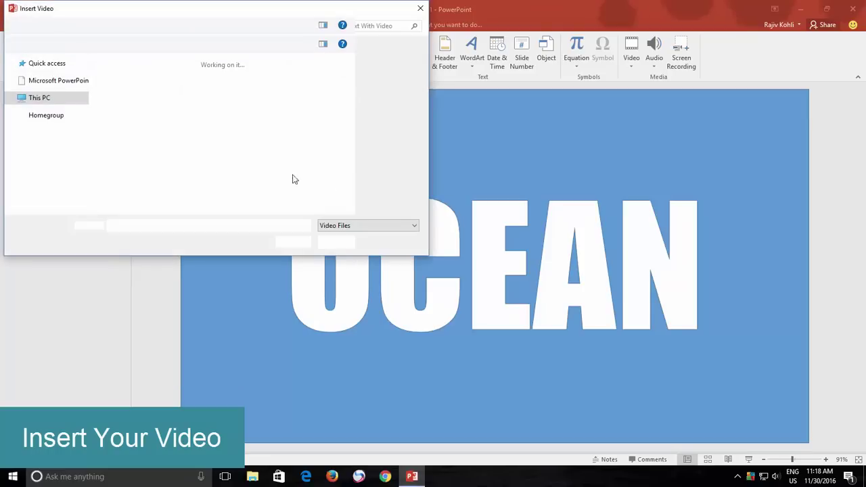
{"action": "double_click", "coordinate": [126, 93]}
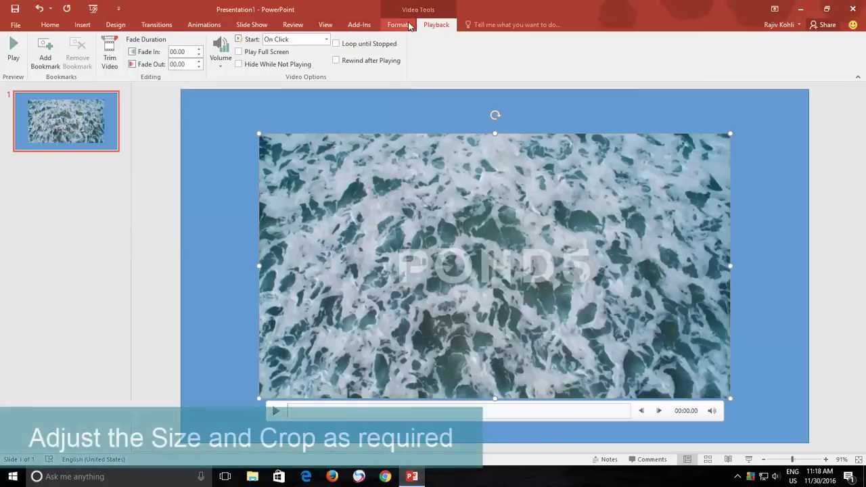
Crop the video's bottom edge up, leaving a top strip
{"action": "left_click", "coordinate": [401, 25]}
{"action": "left_click", "coordinate": [732, 50]}
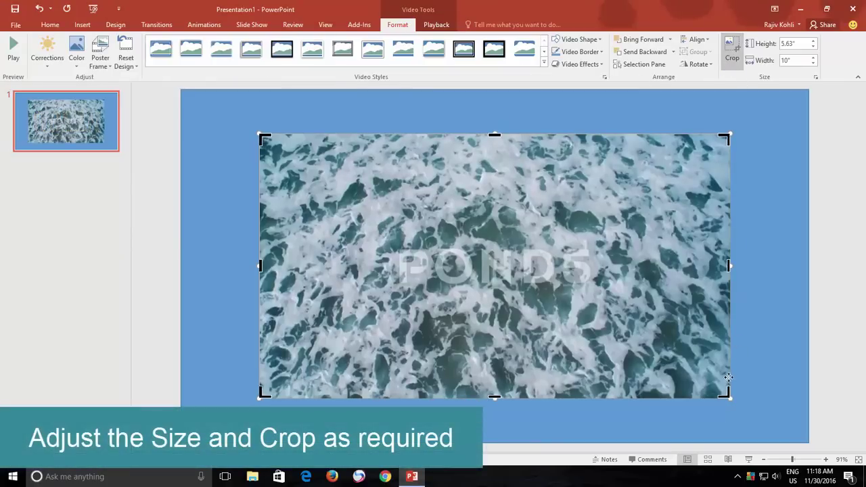
{"action": "mouse_move", "coordinate": [724, 394]}
{"action": "left_mouse_down"}
{"action": "mouse_move", "coordinate": [723, 232]}
{"action": "mouse_move", "coordinate": [734, 256]}
{"action": "mouse_move", "coordinate": [734, 240]}
{"action": "left_mouse_up"}
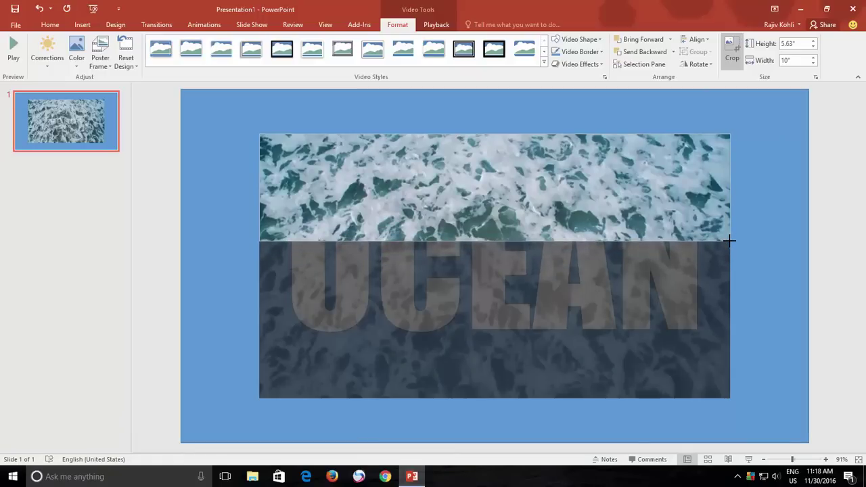
{"action": "left_click_drag", "start_coordinate": [729, 240], "coordinate": [731, 241]}
{"action": "left_click", "coordinate": [833, 200]}
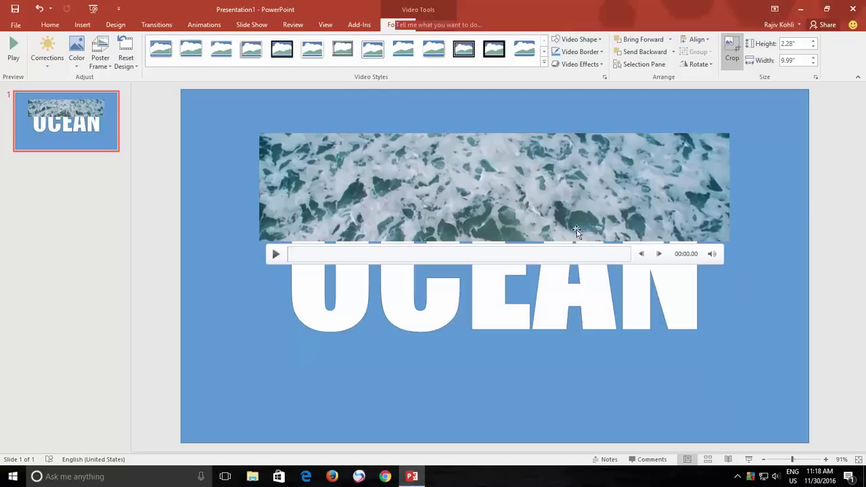
Move the video down onto OCEAN and enlarge it from the corner to 12.96" wide
{"action": "left_click", "coordinate": [472, 194]}
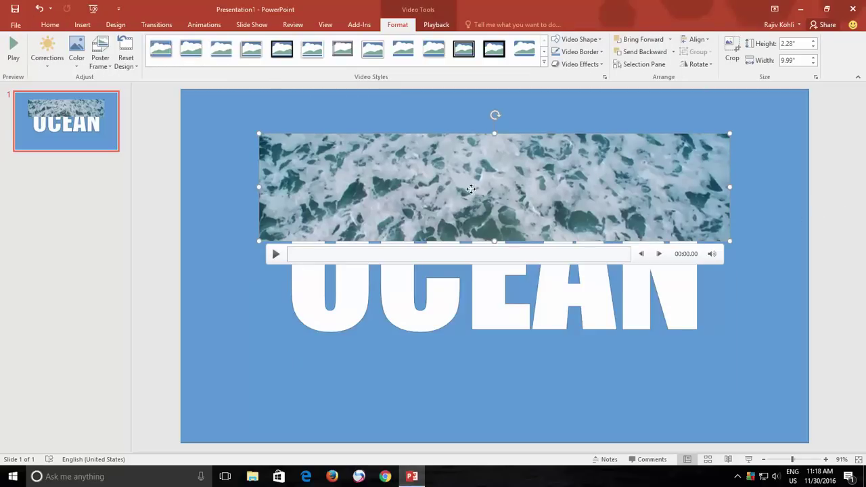
{"action": "left_click_drag", "start_coordinate": [471, 189], "coordinate": [474, 248]}
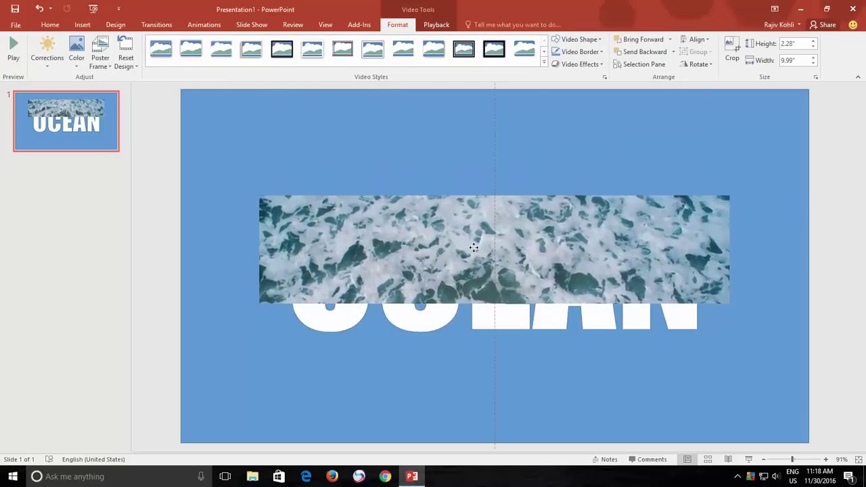
{"action": "left_click_drag", "start_coordinate": [729, 304], "coordinate": [782, 332]}
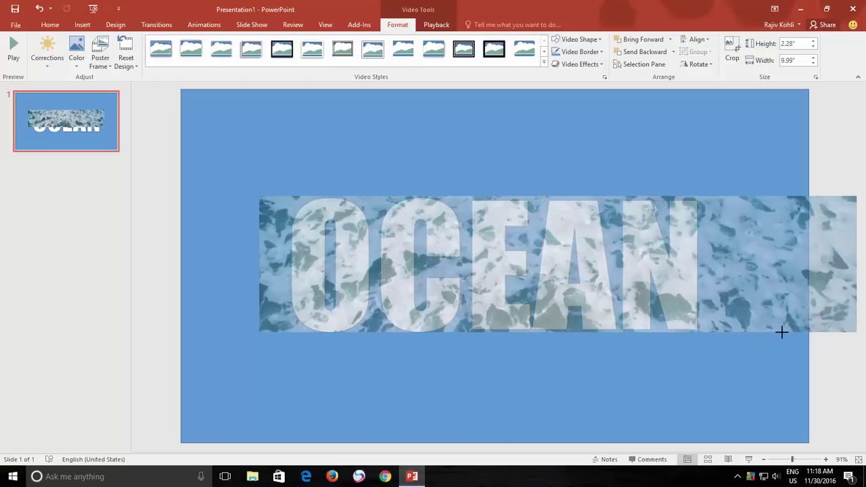
{"action": "left_click_drag", "start_coordinate": [782, 331], "coordinate": [785, 332]}
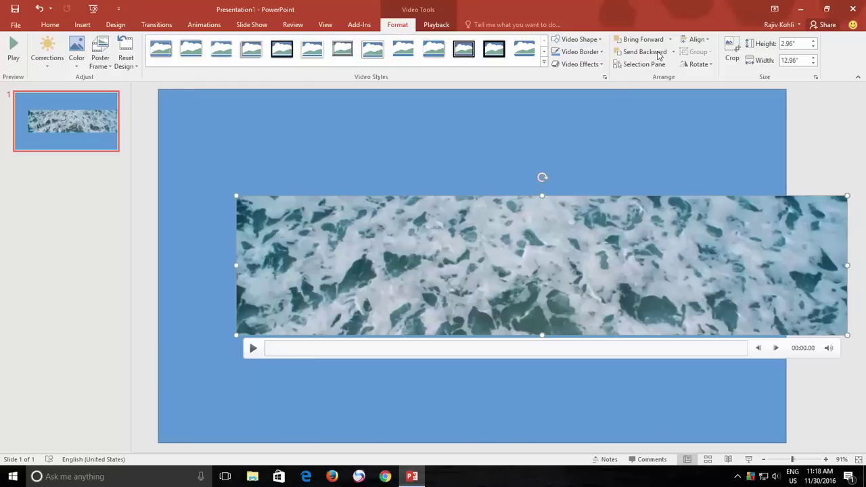
Centre the video horizontally and vertically on the slide
{"action": "left_click", "coordinate": [698, 41]}
{"action": "left_click", "coordinate": [713, 66]}
{"action": "left_click", "coordinate": [698, 39]}
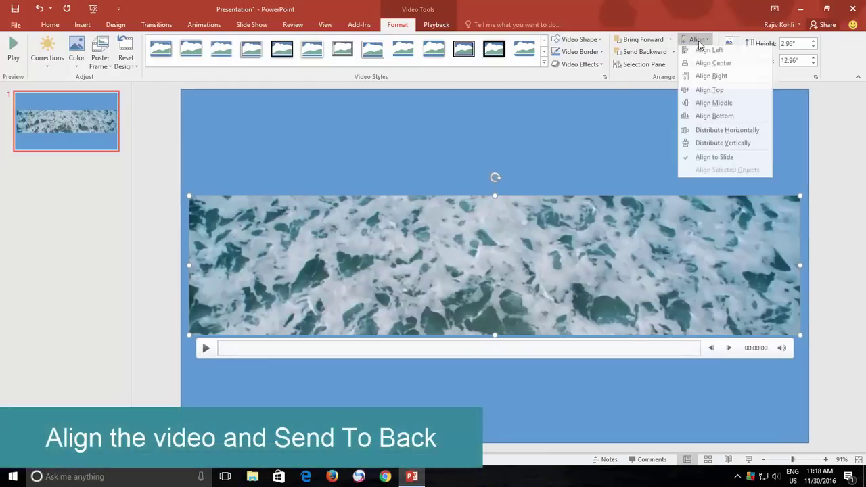
{"action": "left_click", "coordinate": [706, 107]}
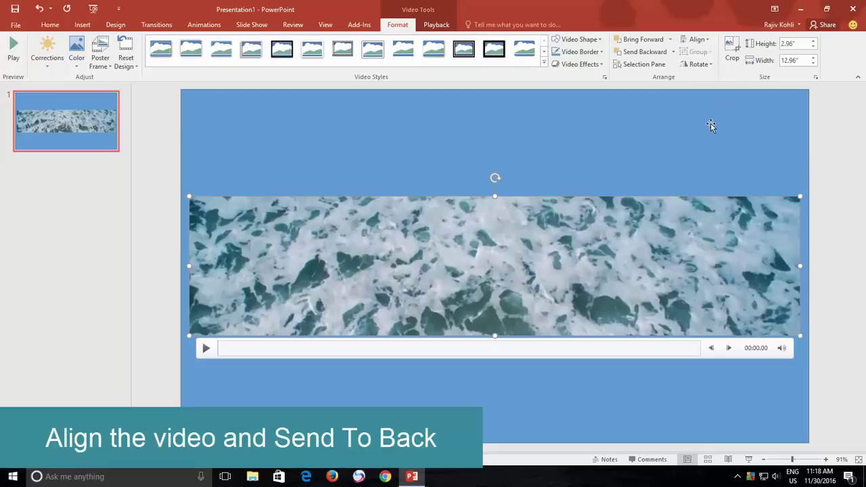
Send the video to the back and preview it playing through the letters
{"action": "left_click", "coordinate": [674, 52]}
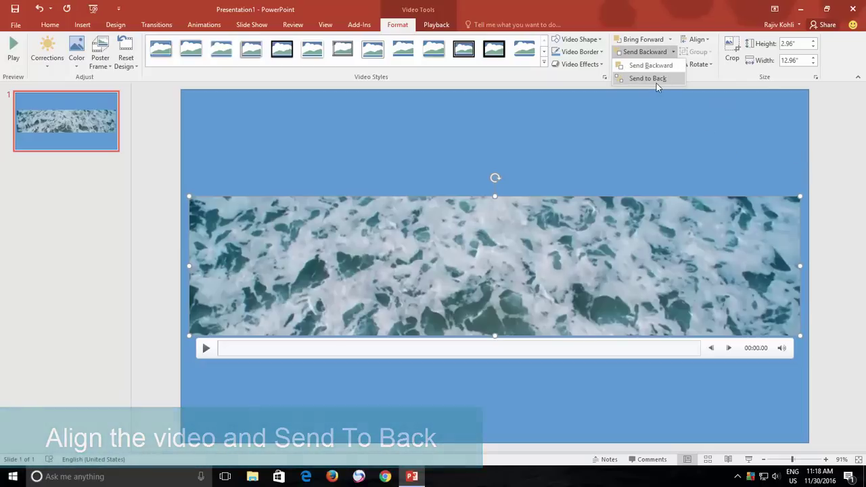
{"action": "left_click", "coordinate": [654, 79]}
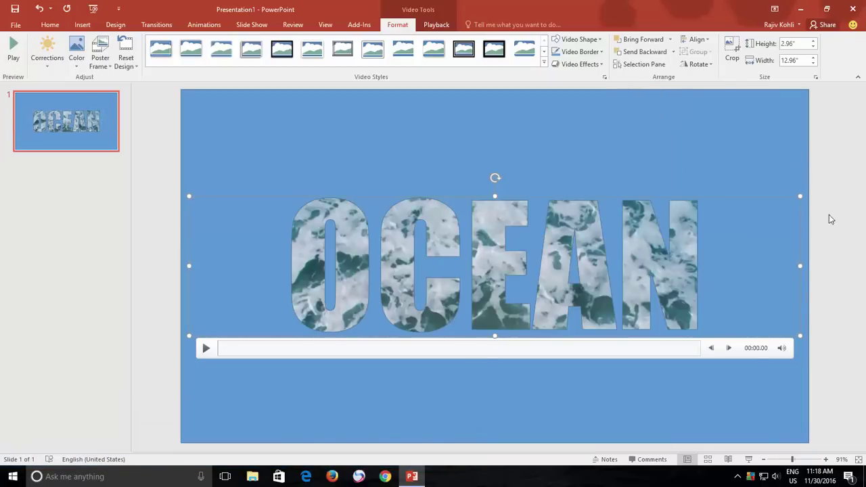
{"action": "left_click", "coordinate": [824, 192]}
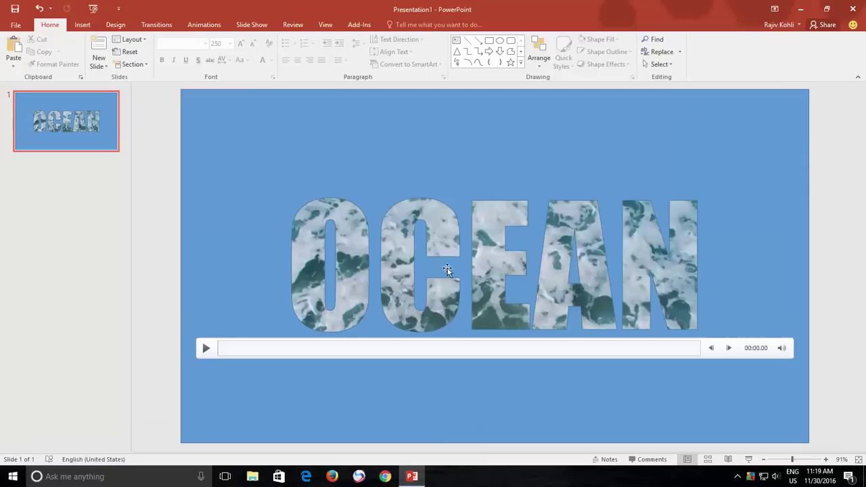
{"action": "left_click", "coordinate": [205, 349]}
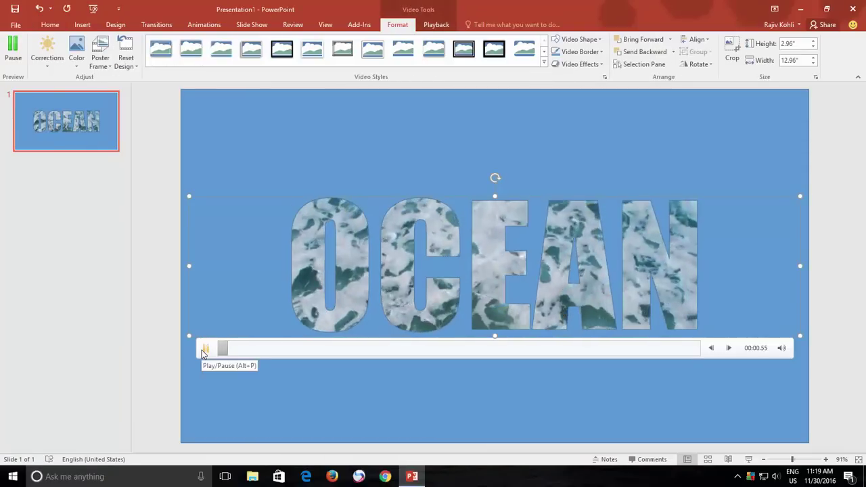
{"action": "left_click", "coordinate": [257, 187]}
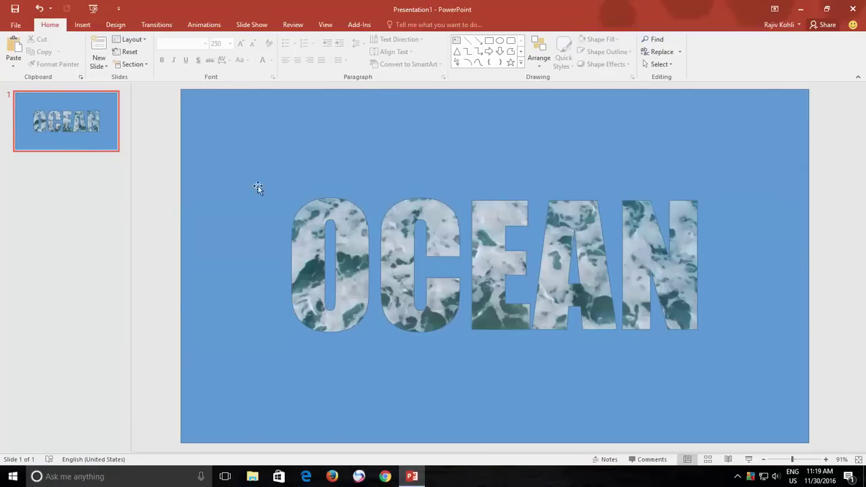
{"action": "left_click", "coordinate": [427, 202]}
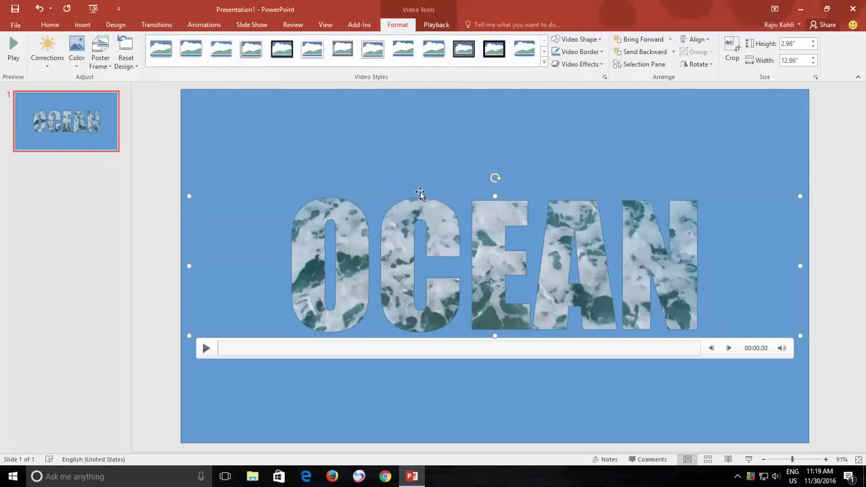
Give the full-slide rectangle an outer shadow and open its Glow Options
{"action": "left_click", "coordinate": [376, 156]}
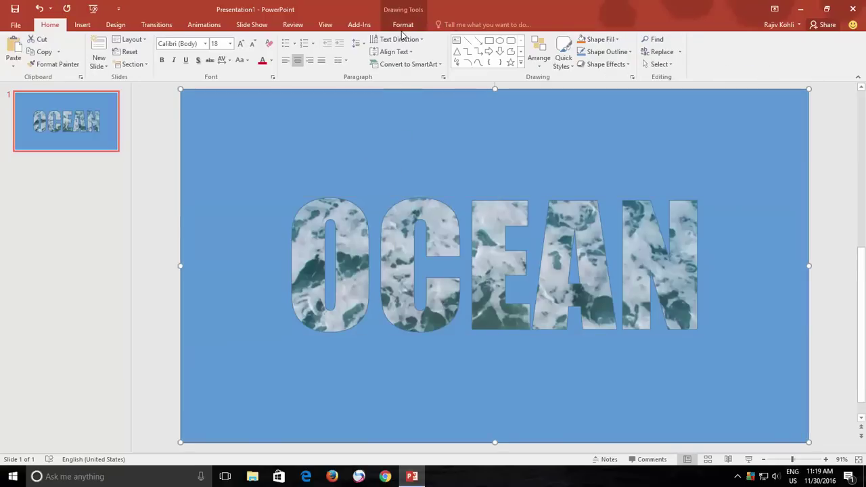
{"action": "left_click", "coordinate": [403, 25]}
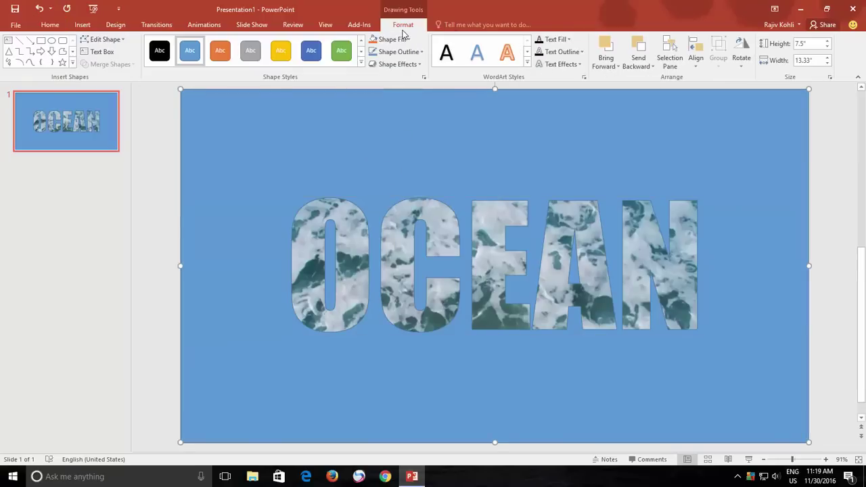
{"action": "left_click", "coordinate": [402, 65]}
{"action": "mouse_move", "coordinate": [405, 109]}
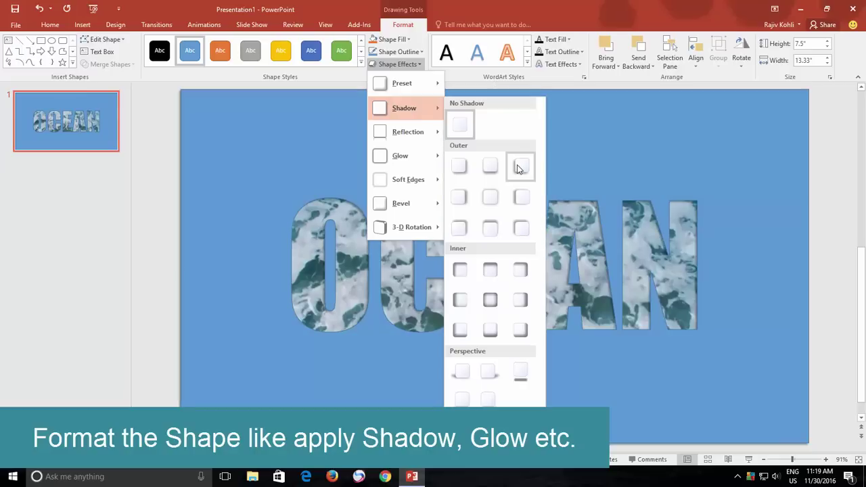
{"action": "left_click", "coordinate": [518, 167]}
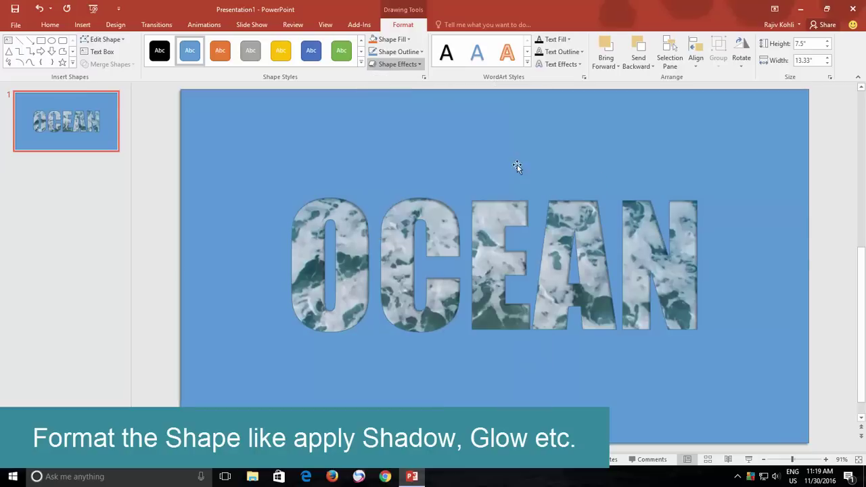
{"action": "left_click", "coordinate": [404, 64]}
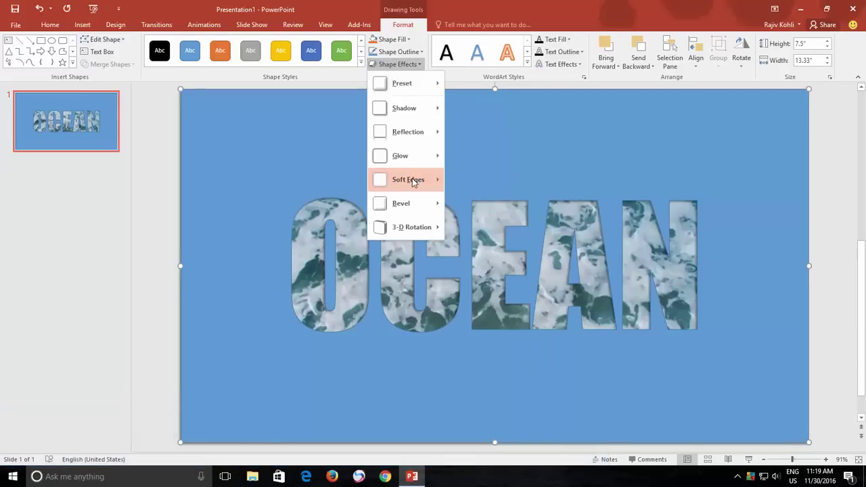
{"action": "mouse_move", "coordinate": [405, 156]}
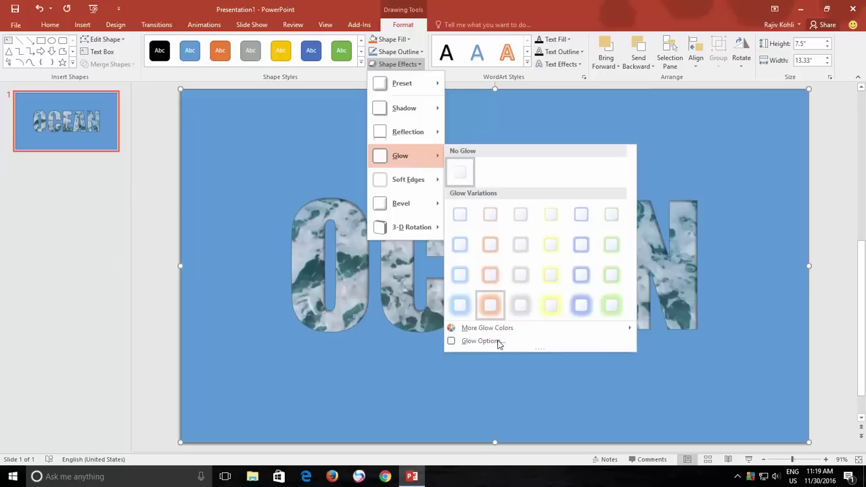
{"action": "left_click", "coordinate": [482, 342]}
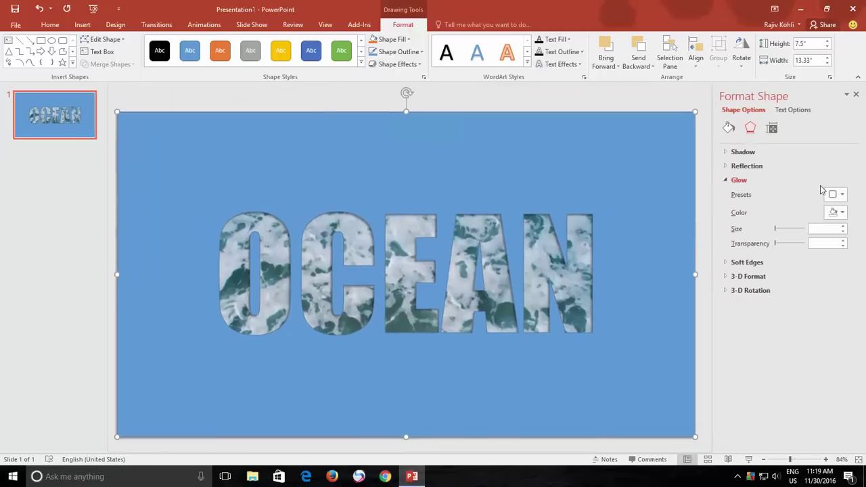
Apply an 8 pt glow at 60% transparency and make its colour black
{"action": "left_click", "coordinate": [843, 195]}
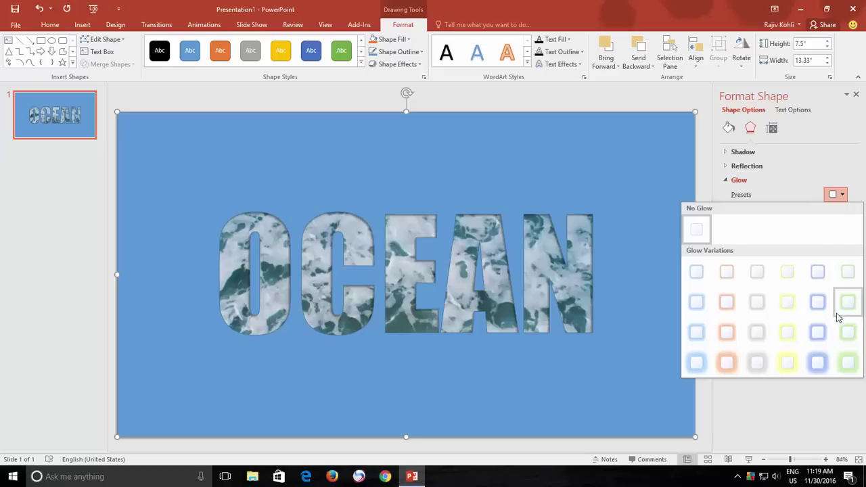
{"action": "key", "text": "Escape"}
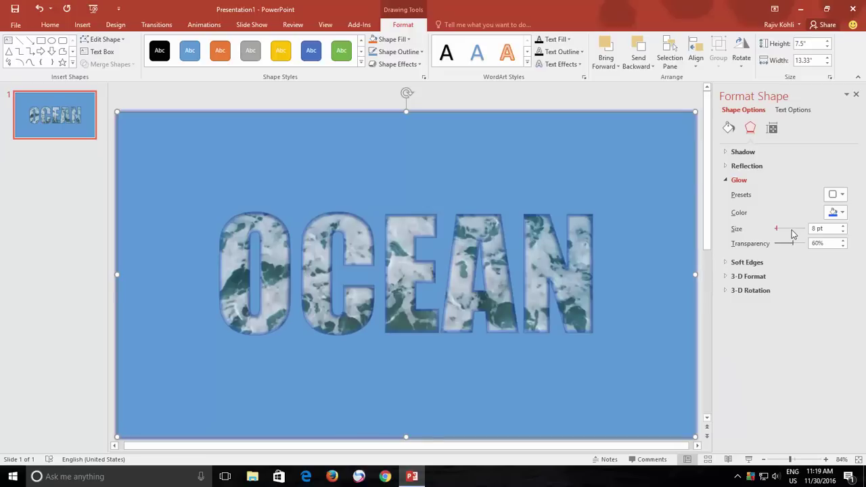
{"action": "left_click", "coordinate": [833, 214]}
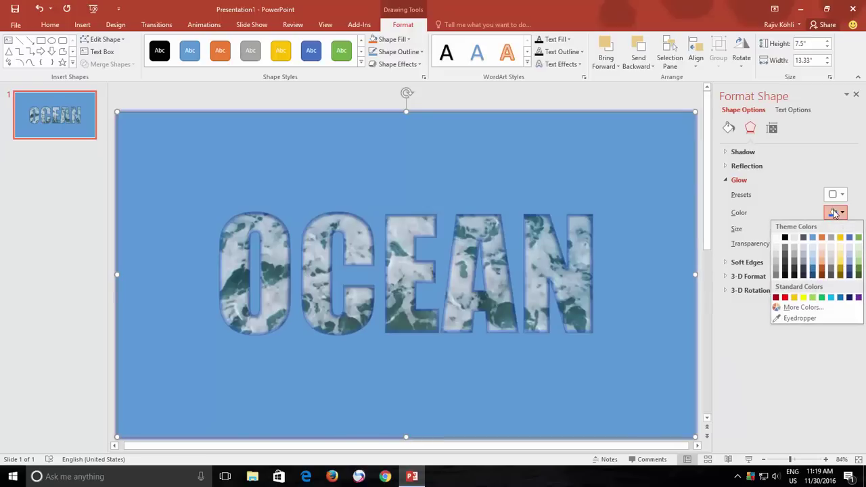
{"action": "left_click", "coordinate": [786, 238]}
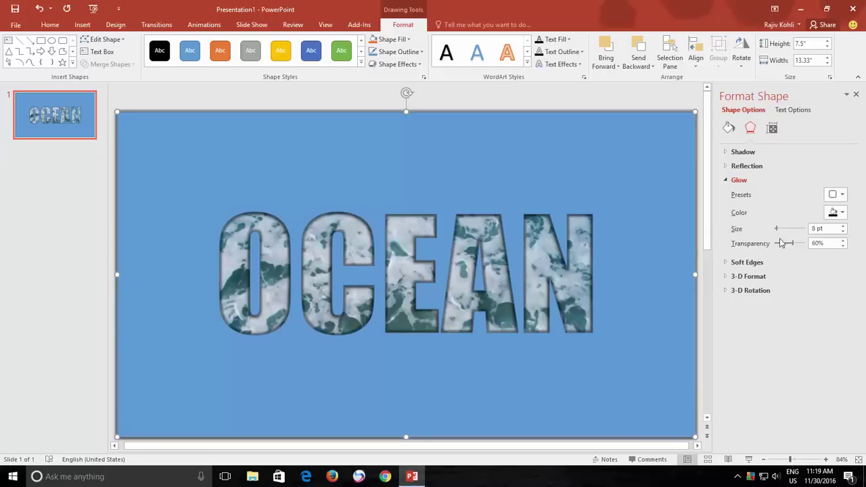
{"action": "left_click", "coordinate": [352, 128]}
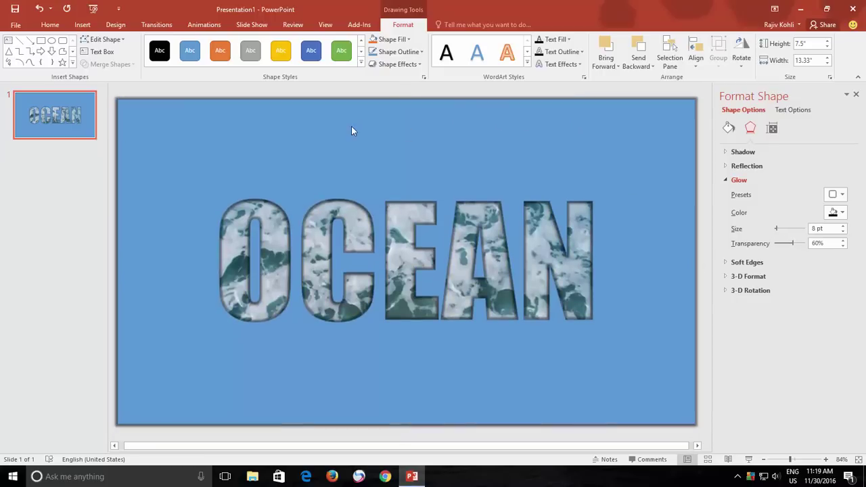
{"action": "left_click", "coordinate": [857, 96]}
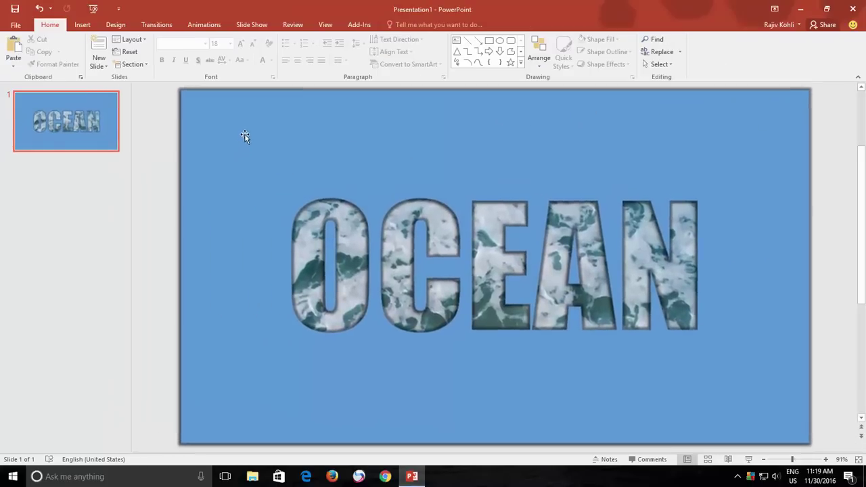
Open the Format Shape fill settings for the OCEAN rectangle via Shape Fill > Gradient > More Gradients
{"action": "left_click", "coordinate": [242, 111]}
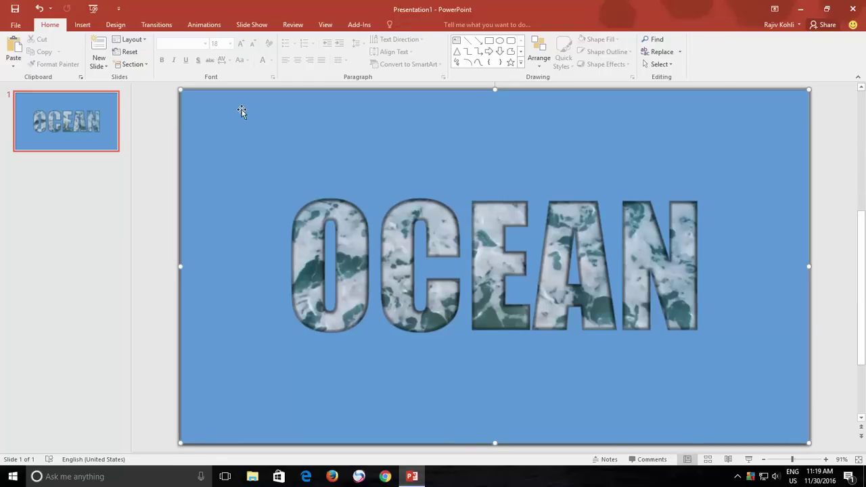
{"action": "left_click", "coordinate": [403, 25]}
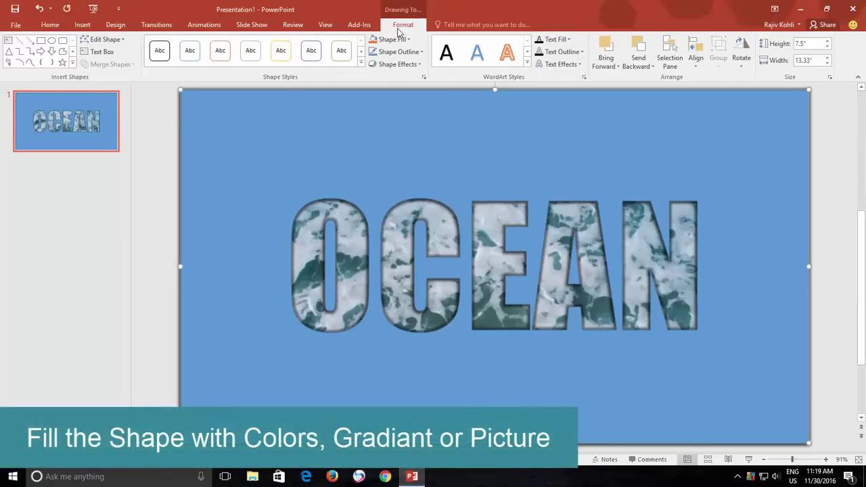
{"action": "left_click", "coordinate": [403, 41]}
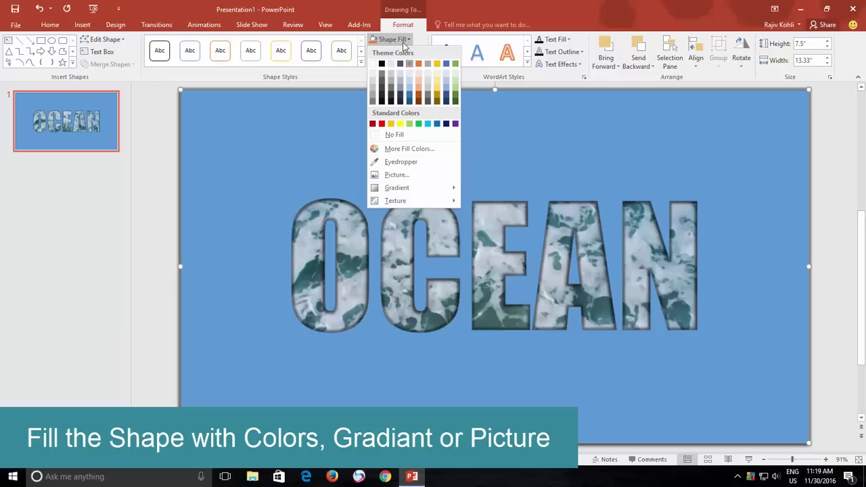
{"action": "mouse_move", "coordinate": [404, 188]}
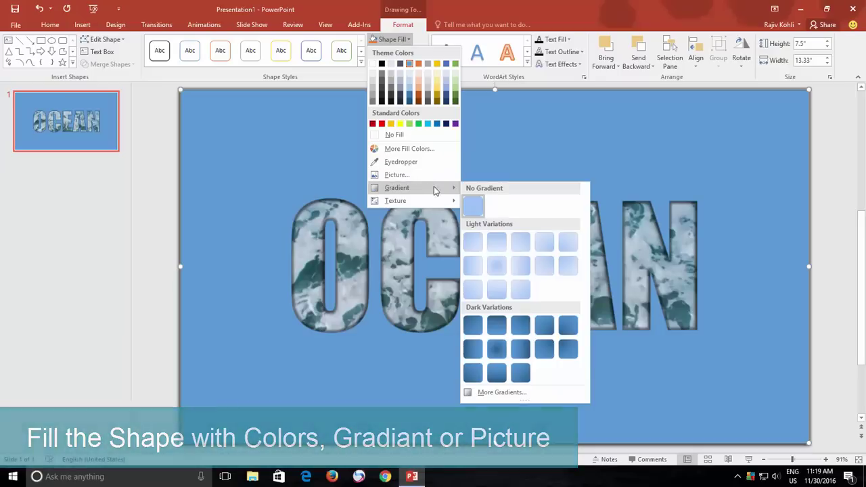
{"action": "left_click", "coordinate": [551, 397]}
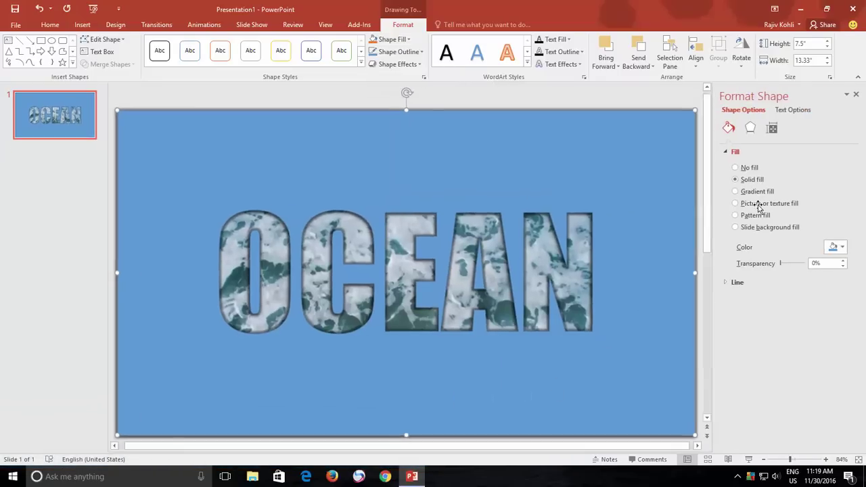
Switch the rectangle to a gradient fill and try a preset gradient
{"action": "left_click", "coordinate": [757, 193]}
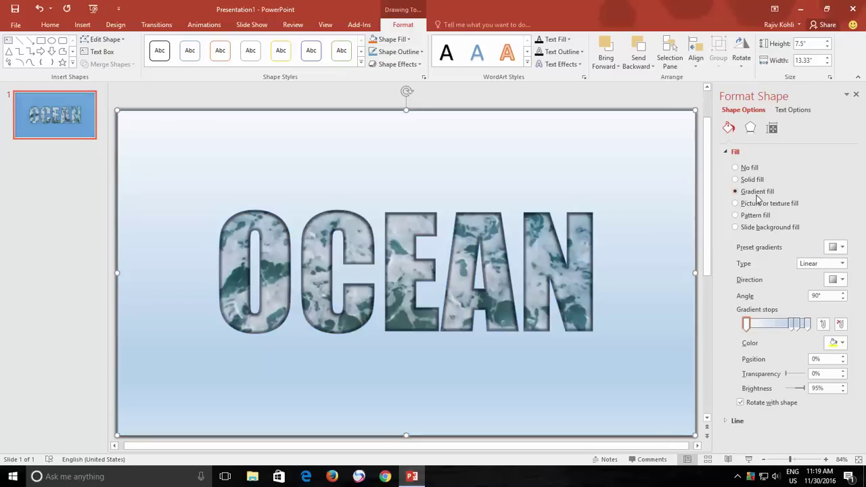
{"action": "left_click", "coordinate": [839, 249]}
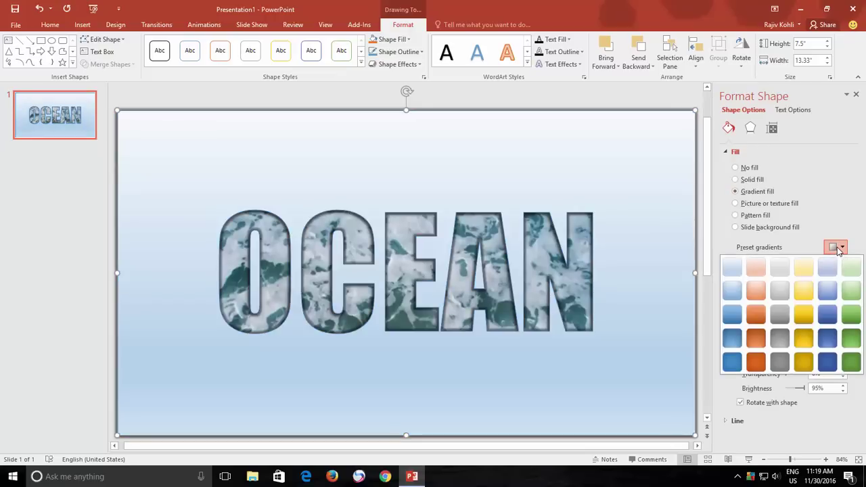
{"action": "left_click", "coordinate": [813, 339]}
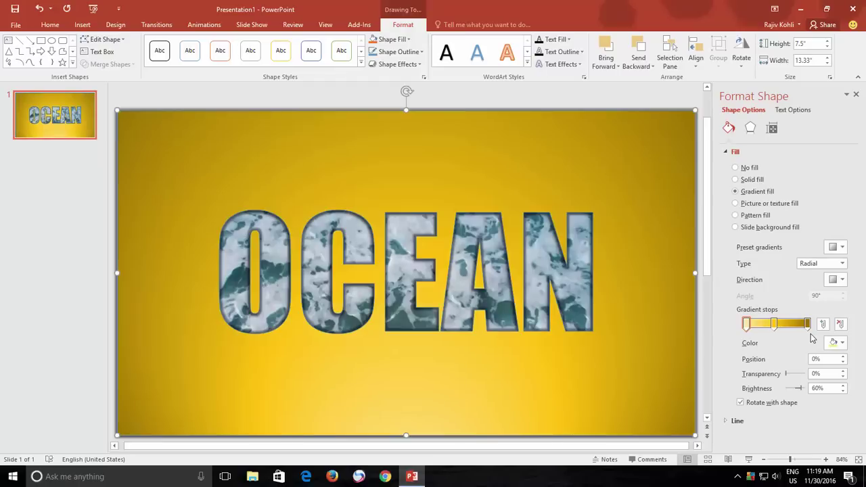
{"action": "left_click", "coordinate": [835, 249]}
{"action": "left_click", "coordinate": [835, 249]}
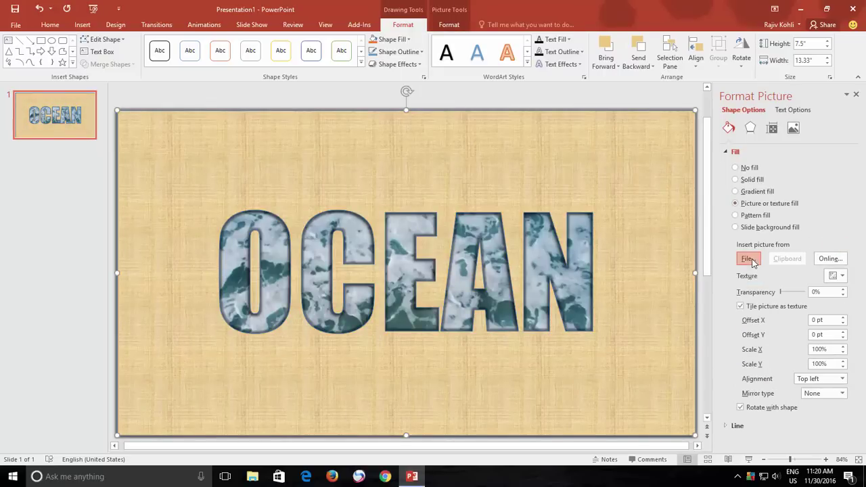
Fill the rectangle with the stormy ocean picture thumb-1920-96622 from file
{"action": "left_click", "coordinate": [749, 259]}
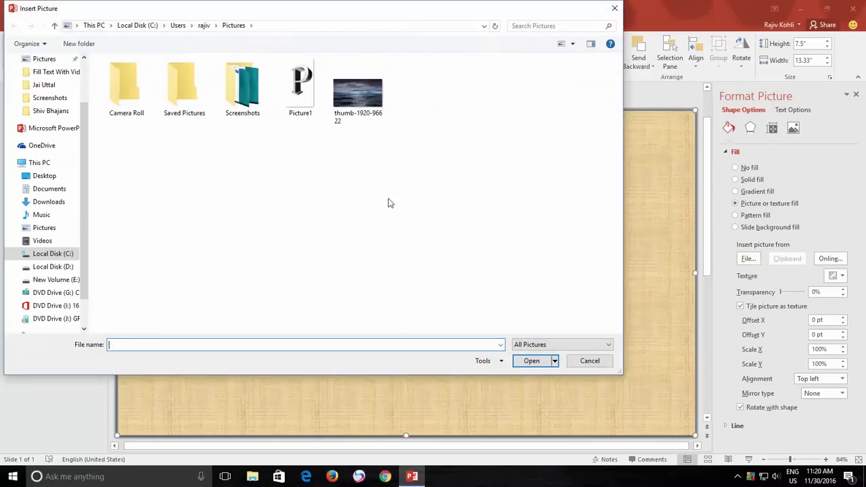
{"action": "left_click", "coordinate": [359, 102]}
{"action": "double_click", "coordinate": [360, 116]}
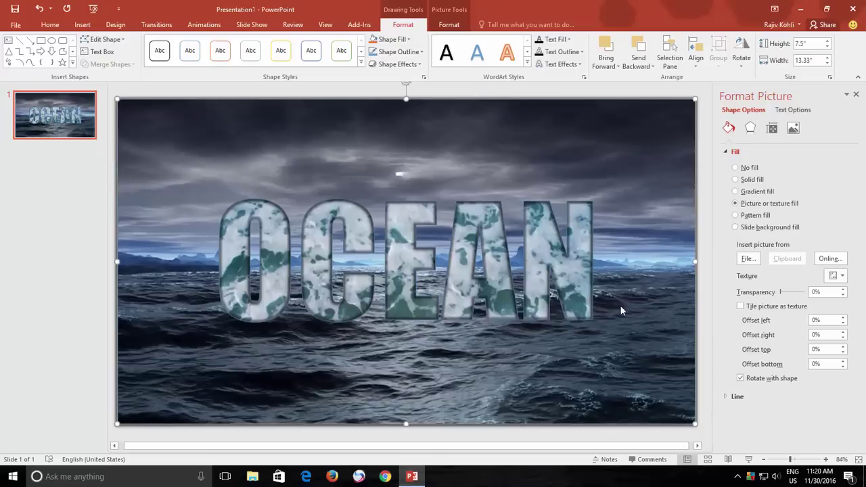
{"action": "key", "text": "Escape"}
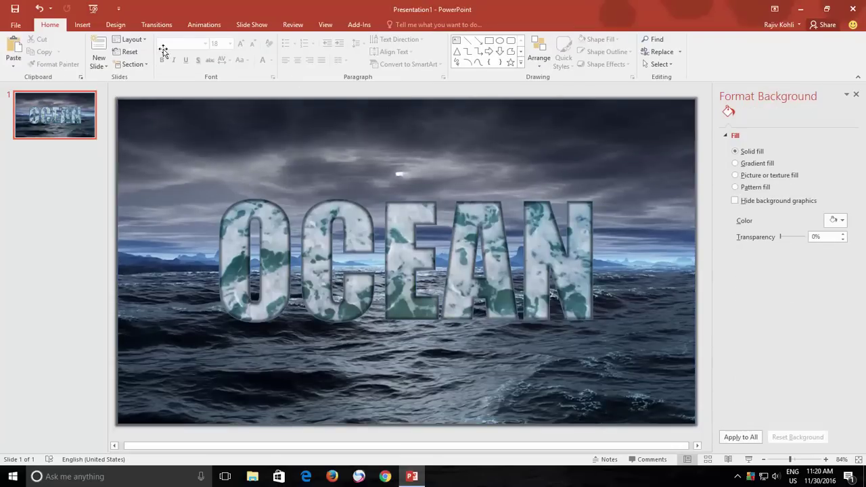
Select the Ocean video from the Selection Pane and set it to start automatically
{"action": "left_click", "coordinate": [660, 64]}
{"action": "left_click", "coordinate": [648, 102]}
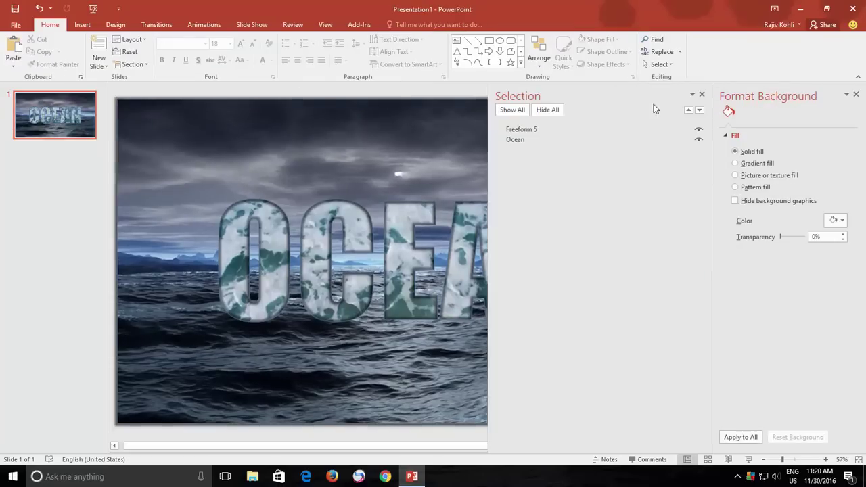
{"action": "left_click", "coordinate": [533, 140]}
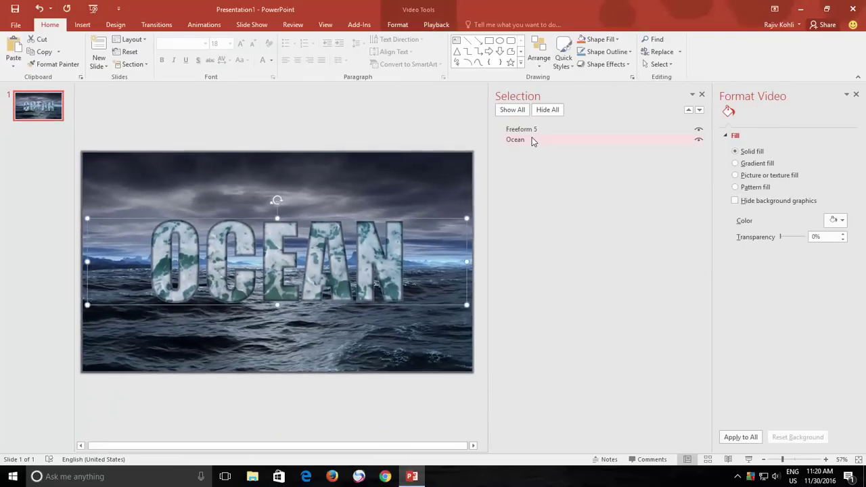
{"action": "left_click", "coordinate": [434, 27]}
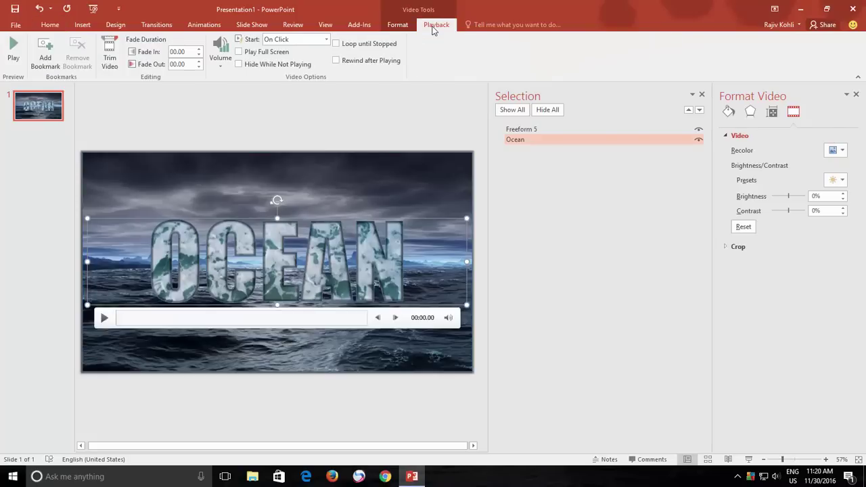
{"action": "left_click", "coordinate": [292, 42]}
{"action": "left_click", "coordinate": [287, 51]}
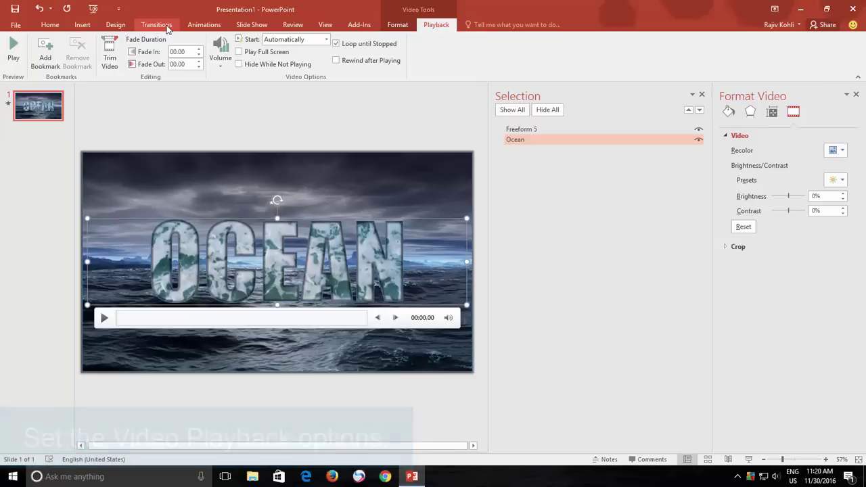
{"action": "left_click", "coordinate": [171, 27]}
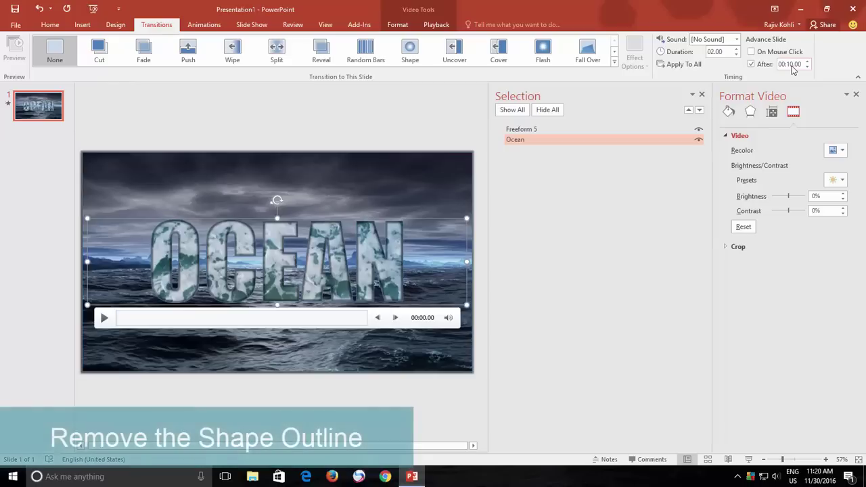
Set the picture-filled rectangle Freeform 5 to No Outline so the OCEAN letters have clean edges
{"action": "left_click", "coordinate": [450, 25]}
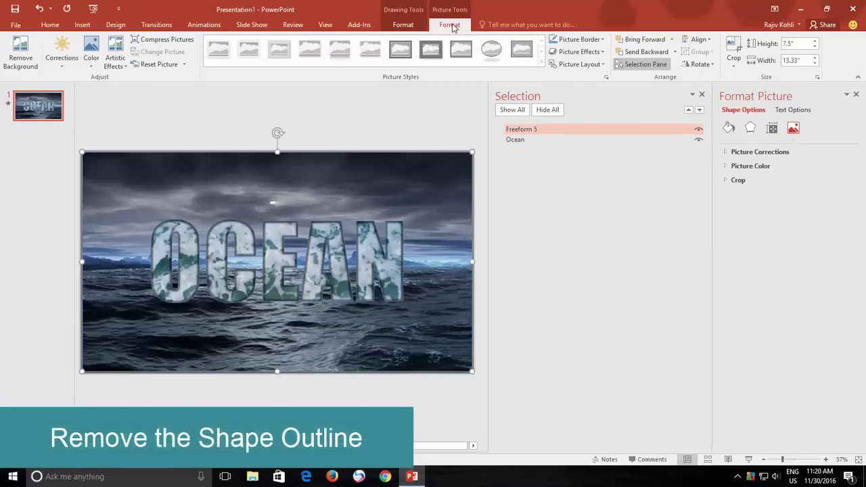
{"action": "left_click", "coordinate": [404, 25]}
{"action": "left_click", "coordinate": [410, 54]}
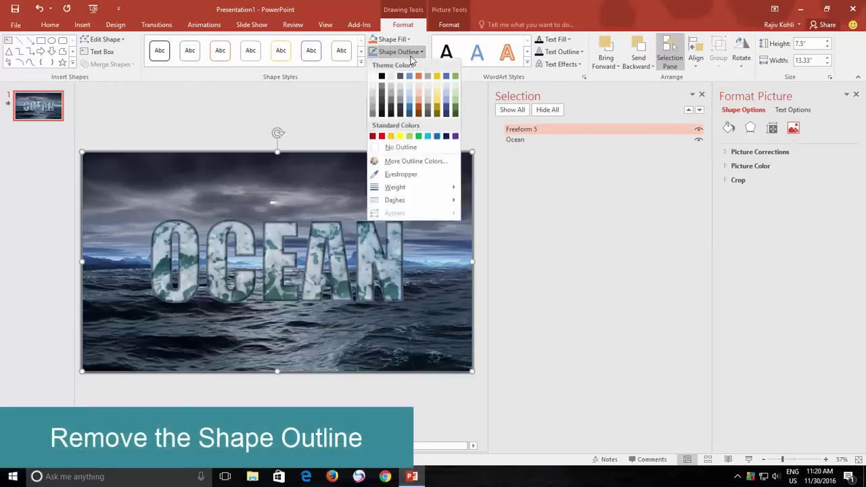
{"action": "left_click", "coordinate": [401, 148]}
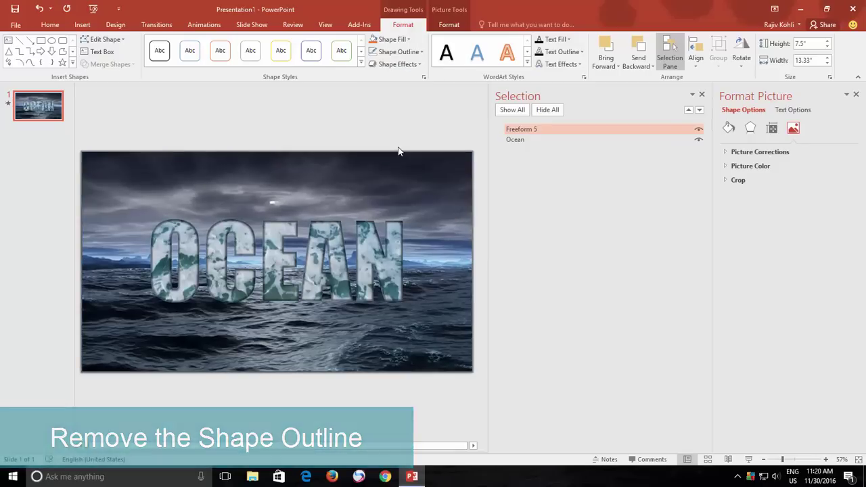
{"action": "left_click", "coordinate": [340, 102]}
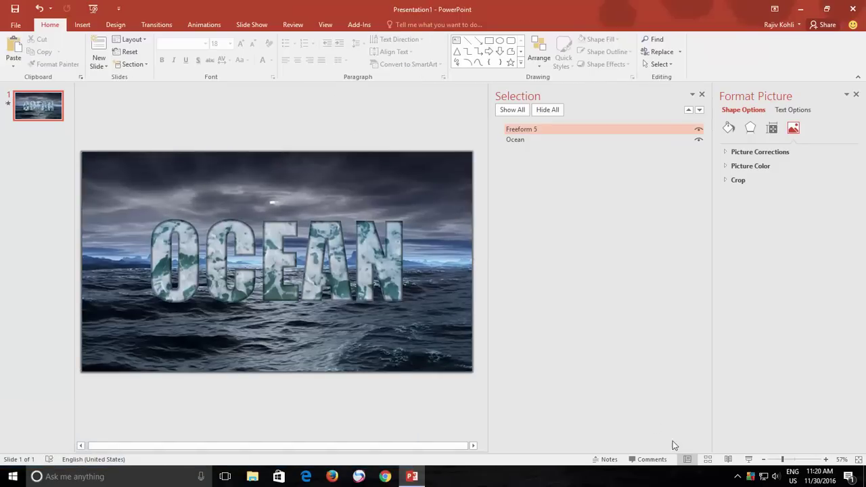
{"action": "left_click", "coordinate": [750, 460]}
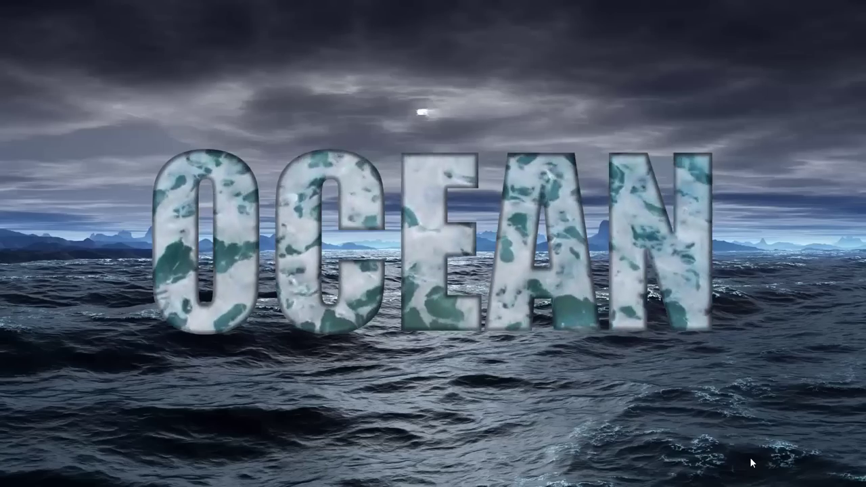